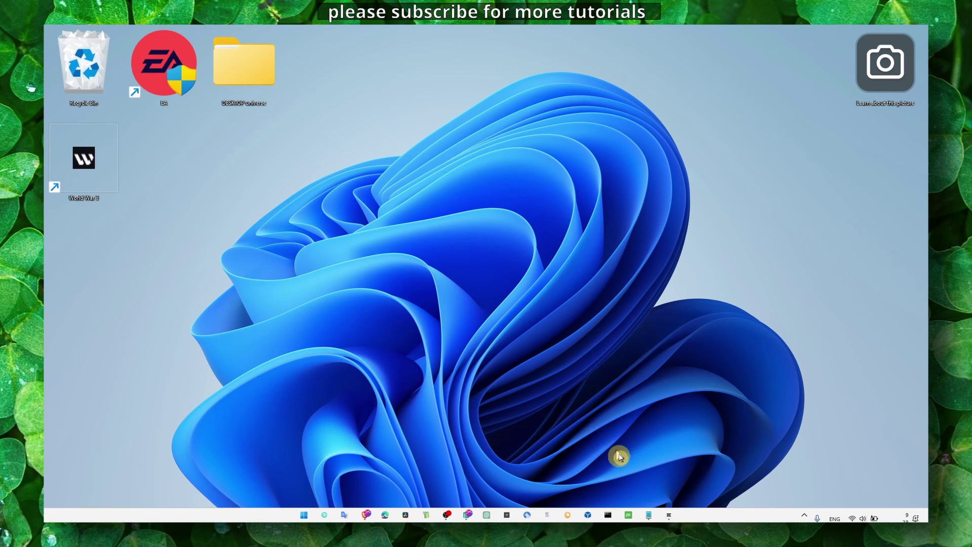
Step: Check the Notepad note with the video title, dismiss the shortcut hints, and minimize it
click(647, 515)
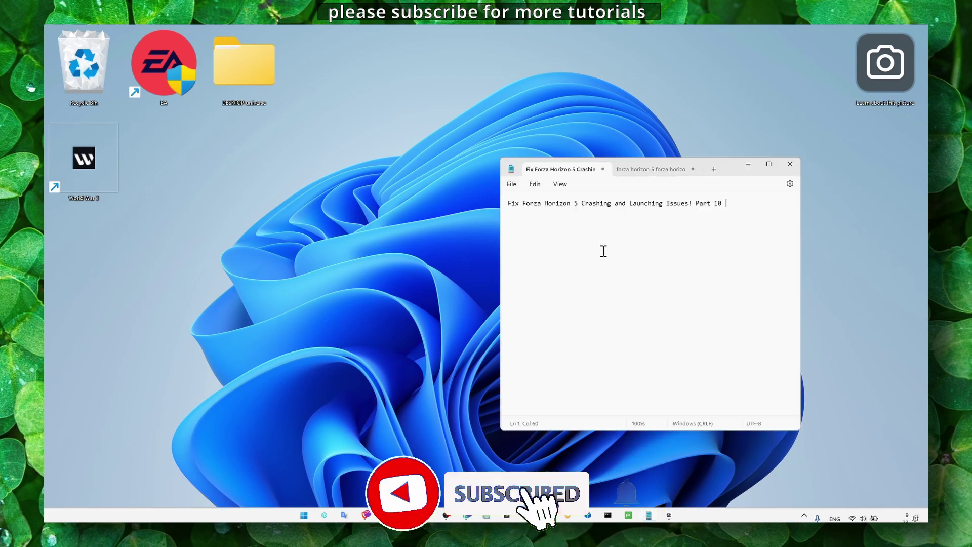
key(alt)
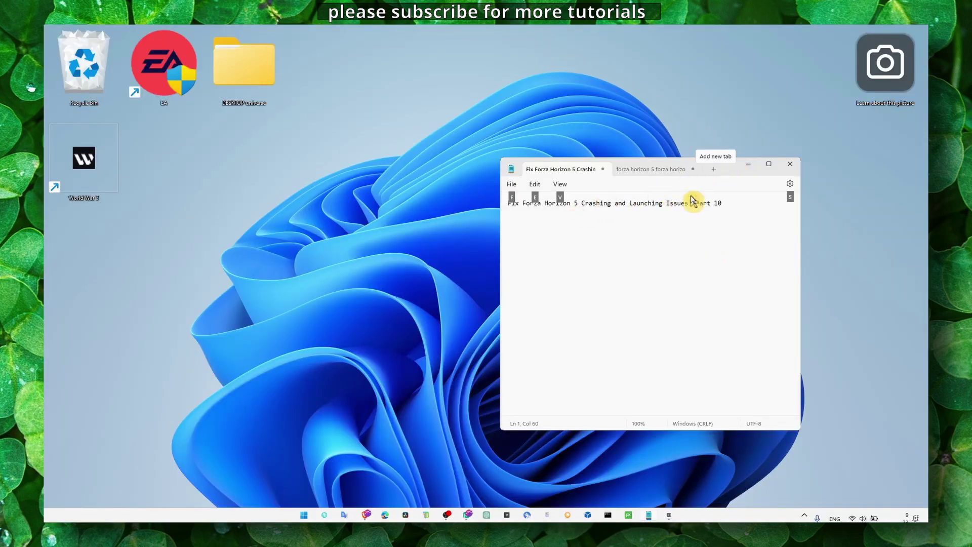
click(721, 215)
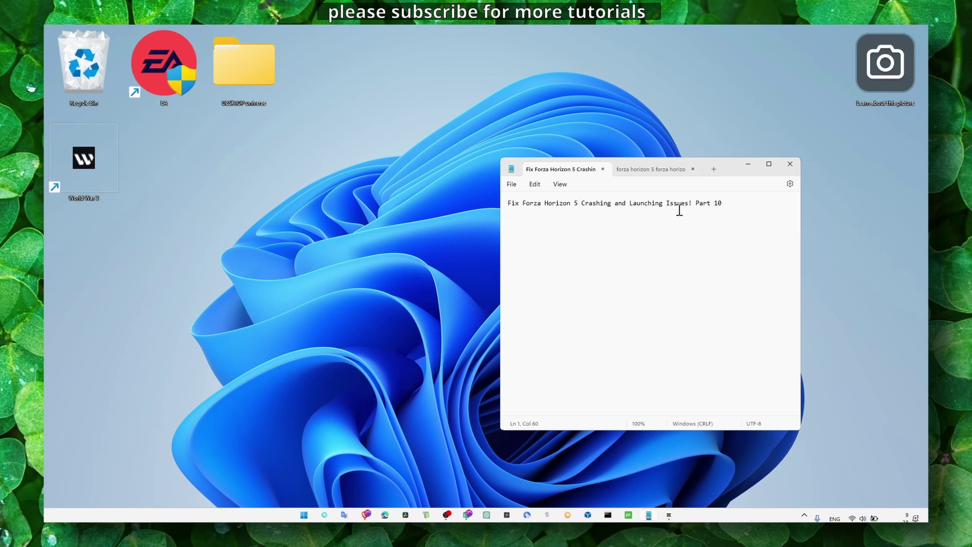
click(747, 165)
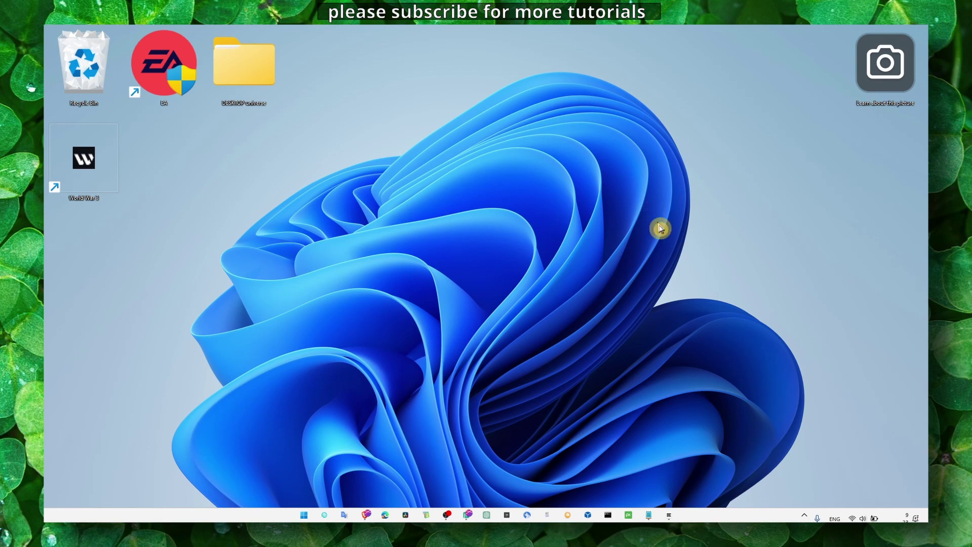
Step: Open Windows search and clear the previous query to look for GeForce Experience
click(669, 514)
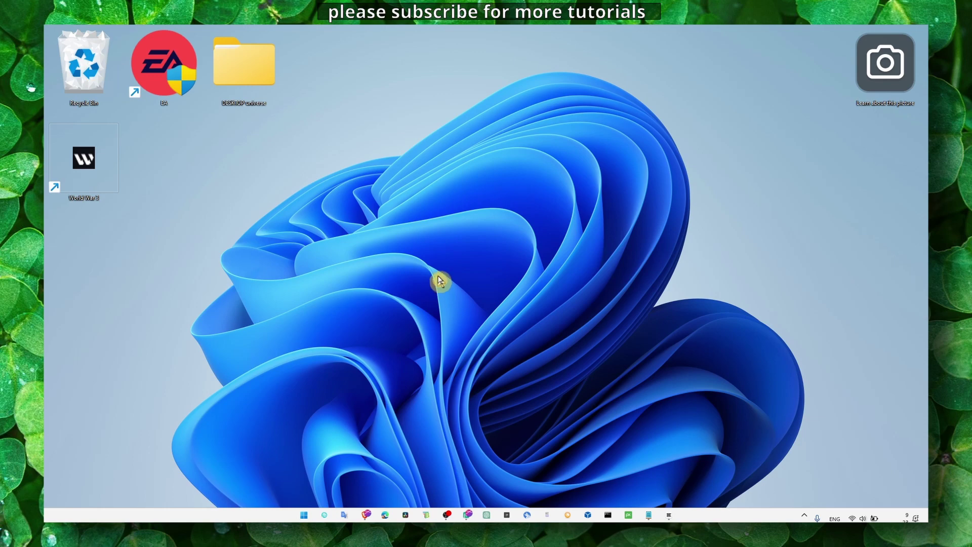
key(super)
text(window)
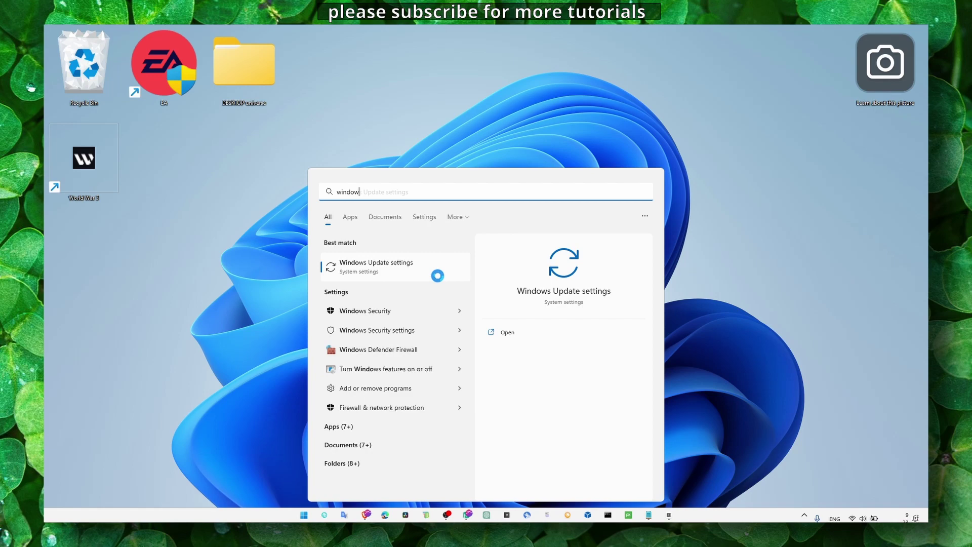
key(BackSpace)
key(BackSpace)
key(BackSpace)
text(ge)
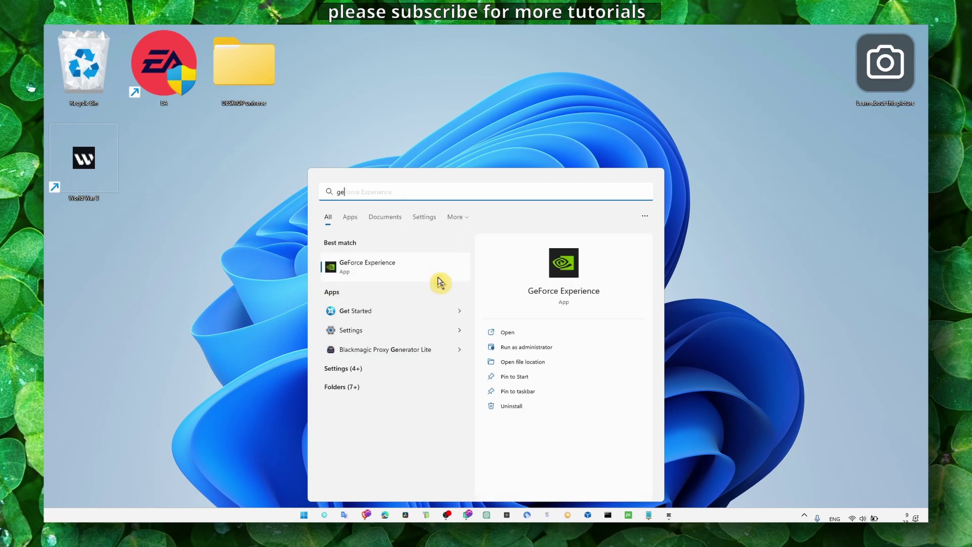
Step: Launch GeForce Experience and confirm on Drivers that the latest Game Ready driver is installed
click(438, 276)
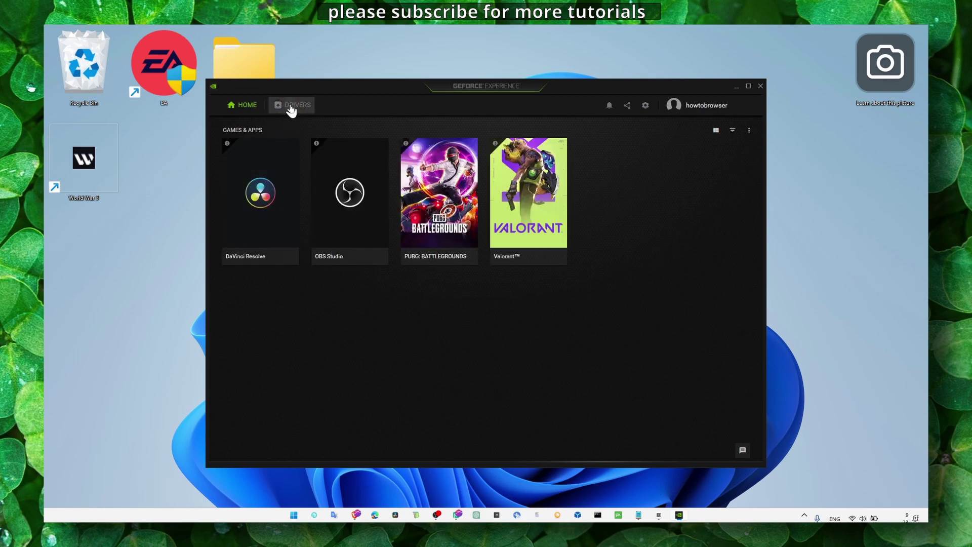
click(294, 105)
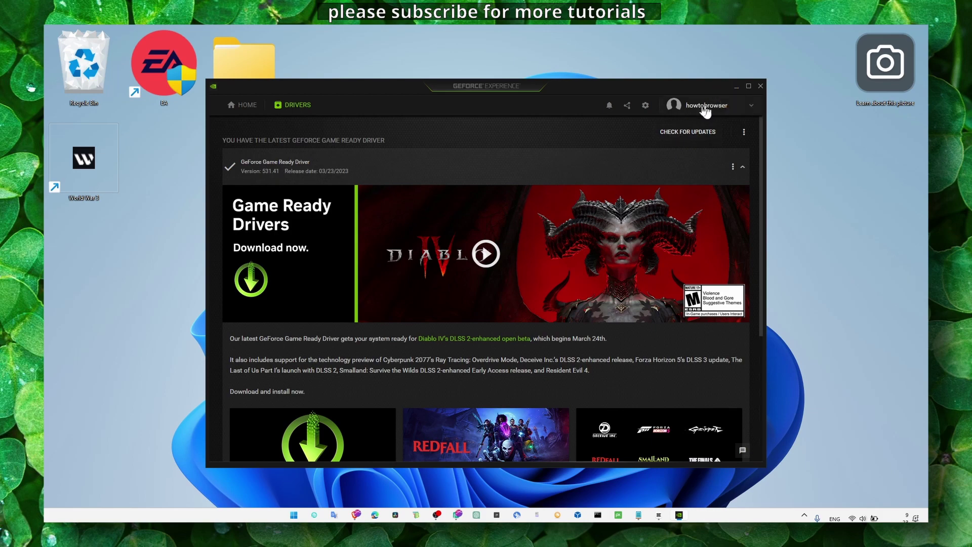
key(super)
text(wiund)
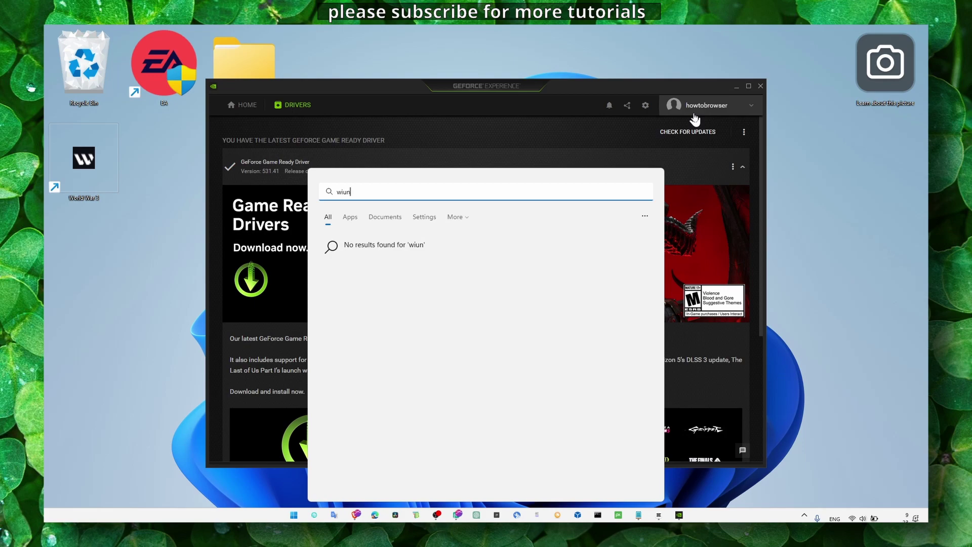
Step: Search Windows Update, select the Sonix camera driver under optional updates, and close GeForce Experience
key(BackSpace)
key(BackSpace)
text(b)
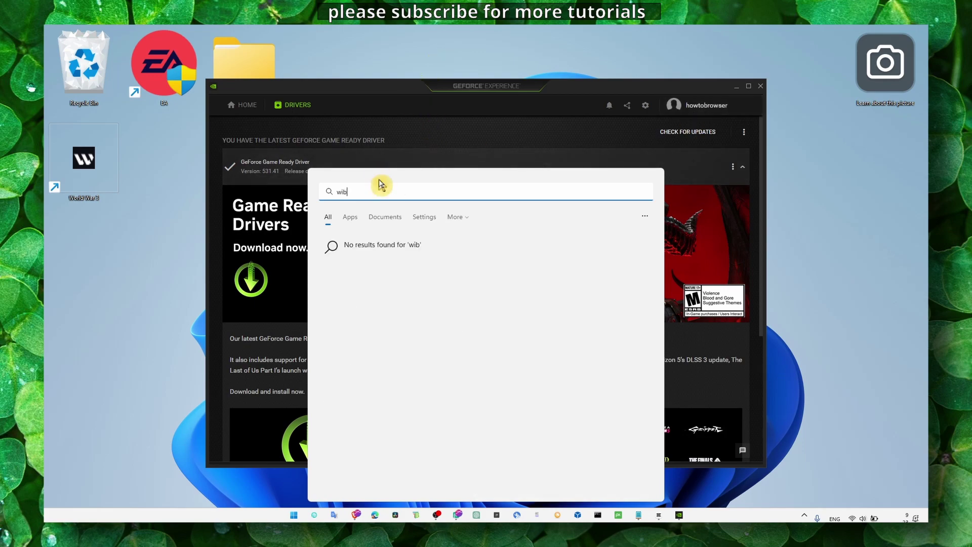
key(BackSpace)
text(nd)
click(384, 270)
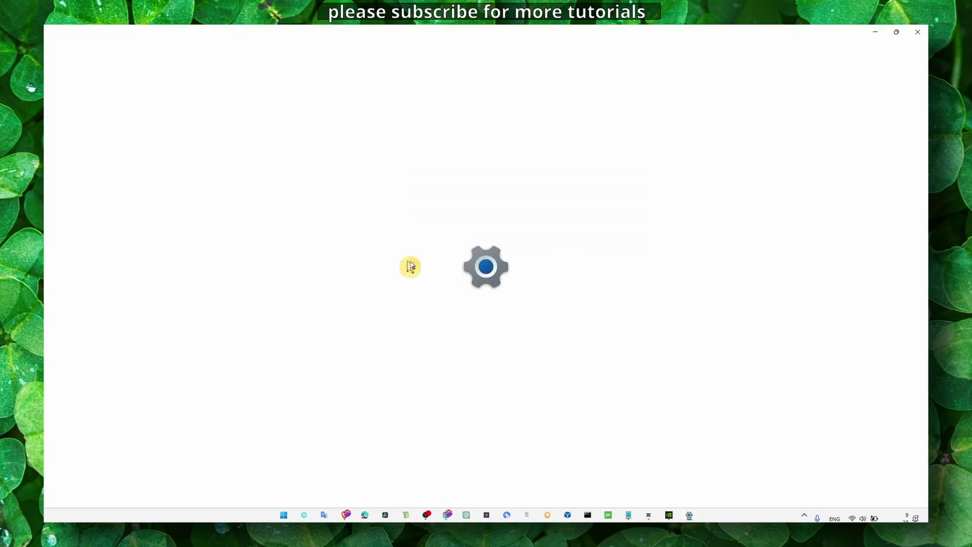
click(393, 261)
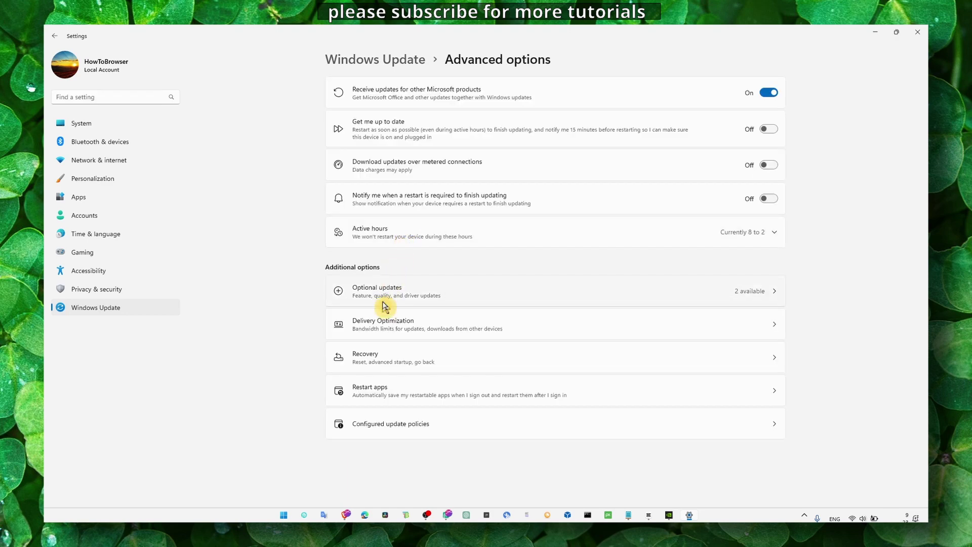
click(380, 292)
click(399, 182)
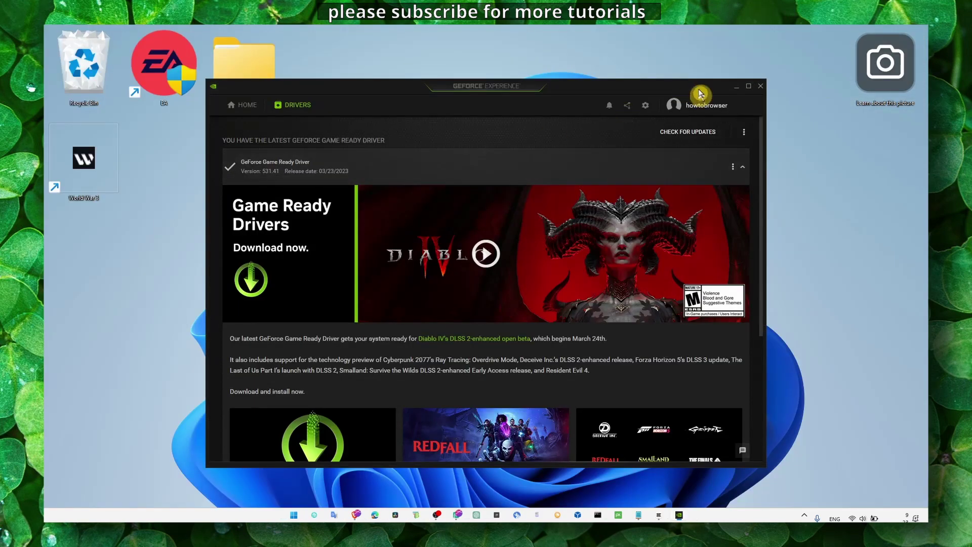
click(736, 85)
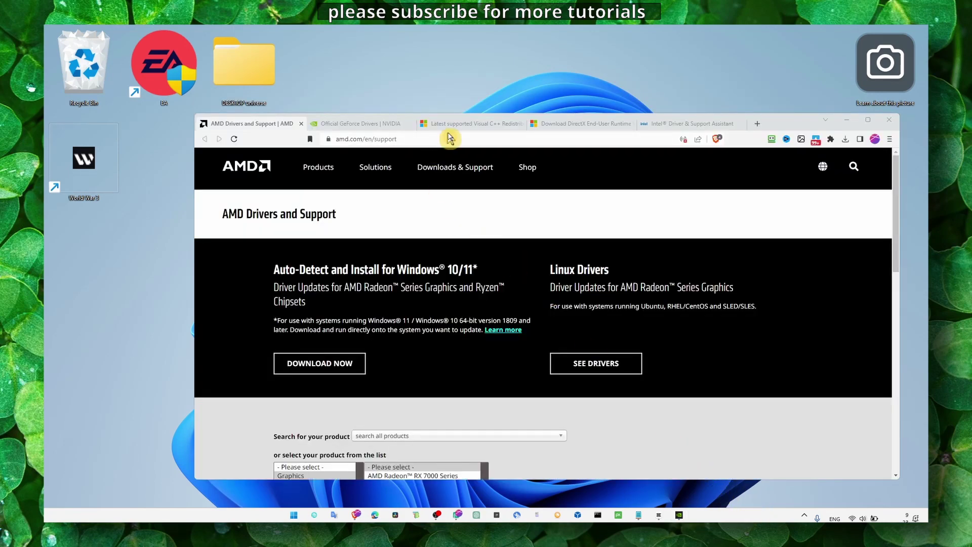
Step: Compare the Visual C++ Redistributable and DirectX End-User Runtime tabs in Brave, ending on DirectX
click(453, 124)
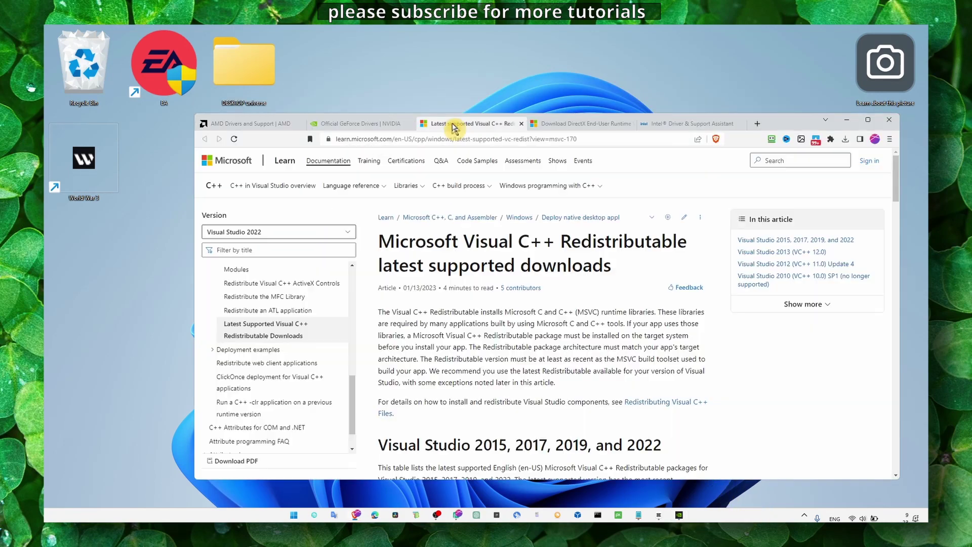
drag(382, 241, 556, 240)
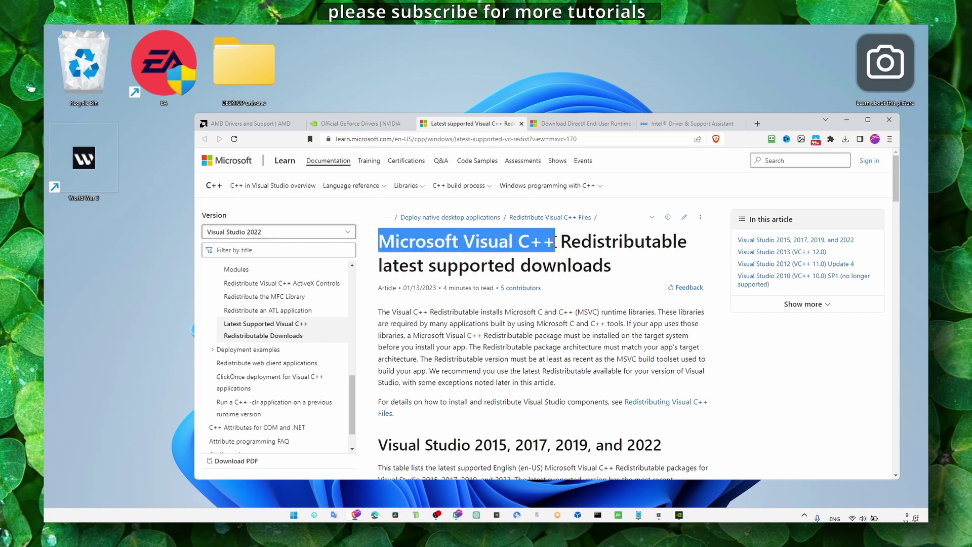
click(577, 123)
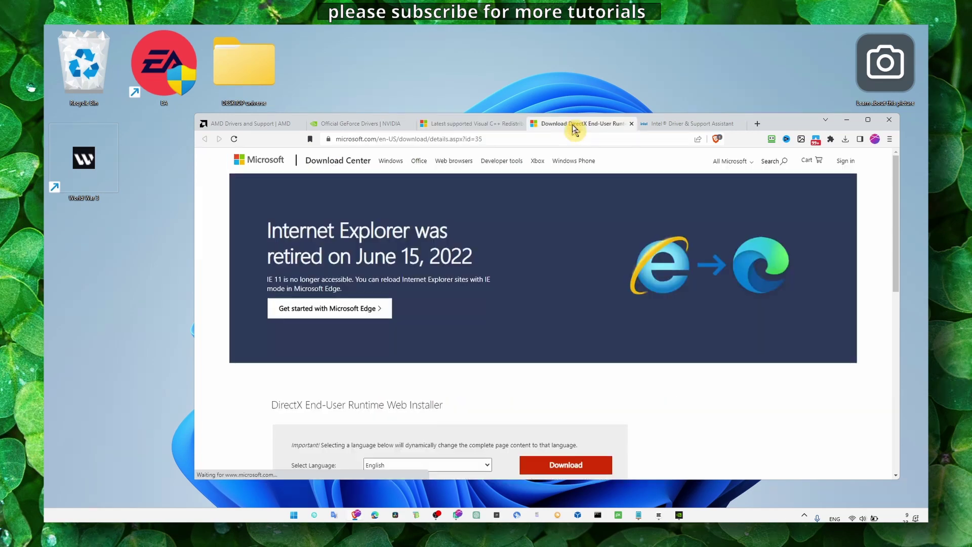
scroll(327, 259, down, 3)
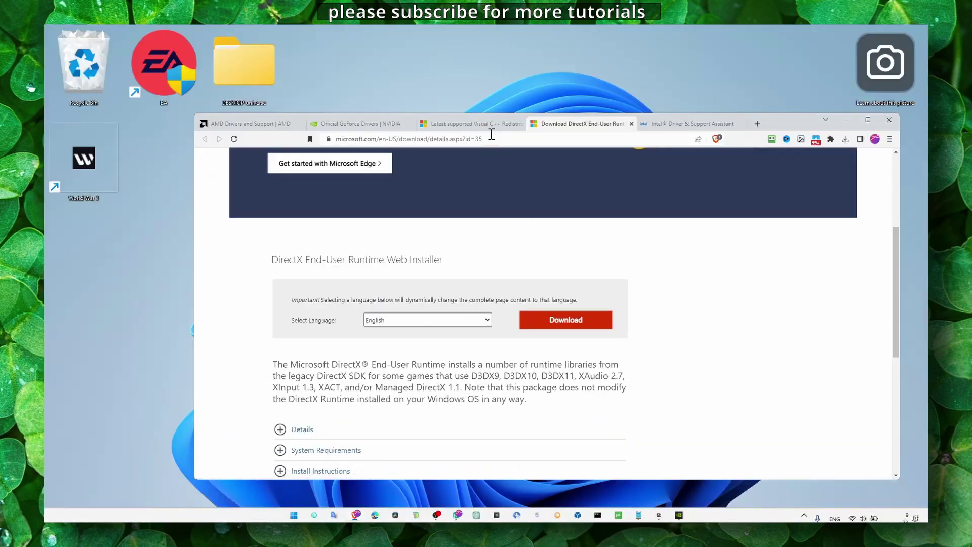
click(483, 124)
scroll(471, 251, down, 3)
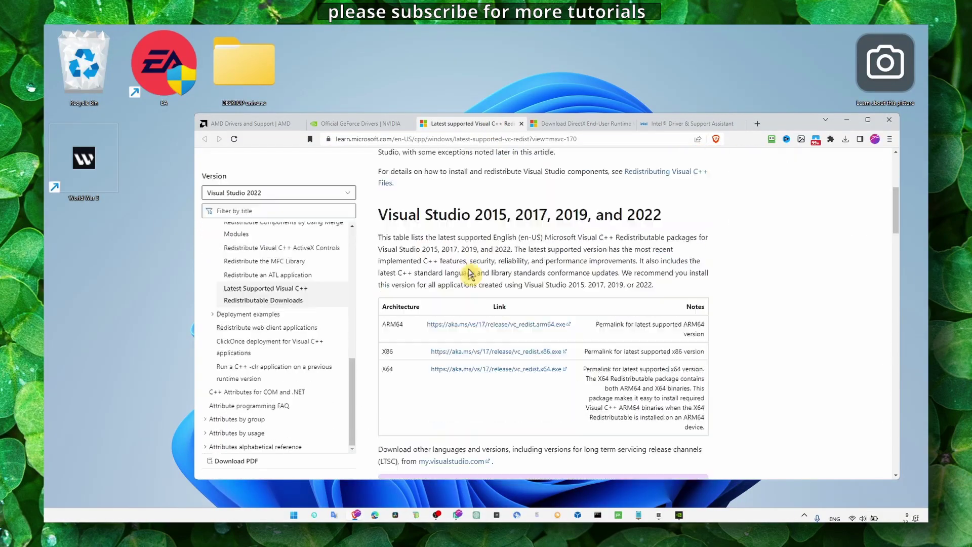
scroll(464, 250, down, 2)
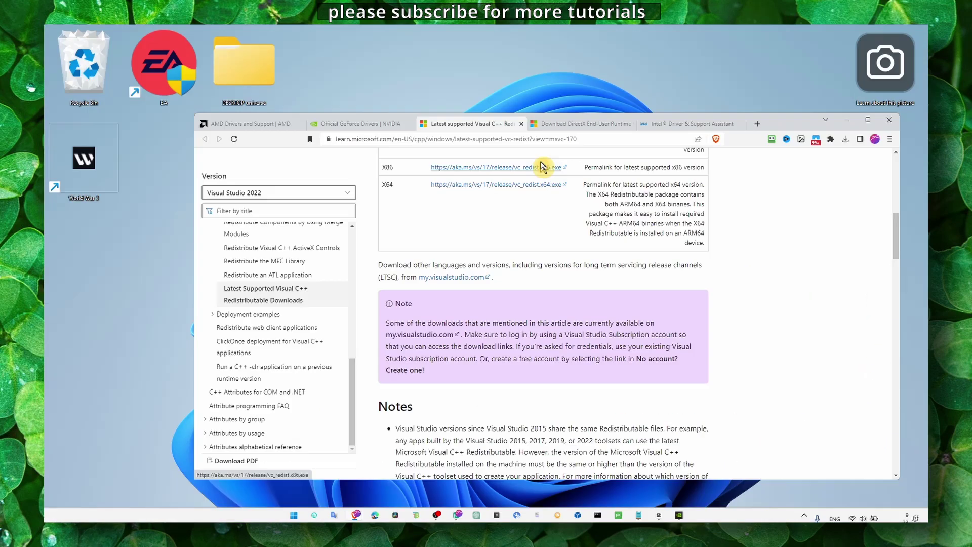
click(562, 124)
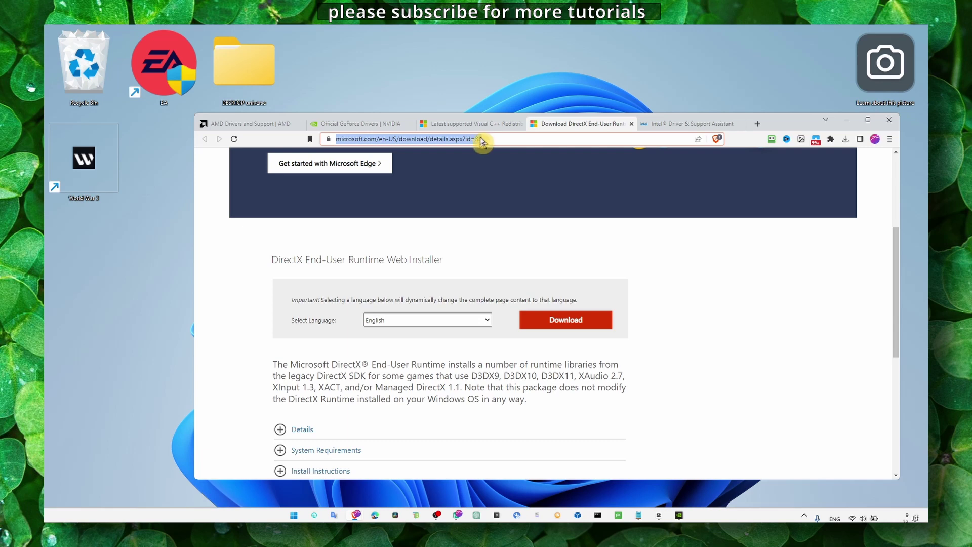
click(485, 228)
click(482, 126)
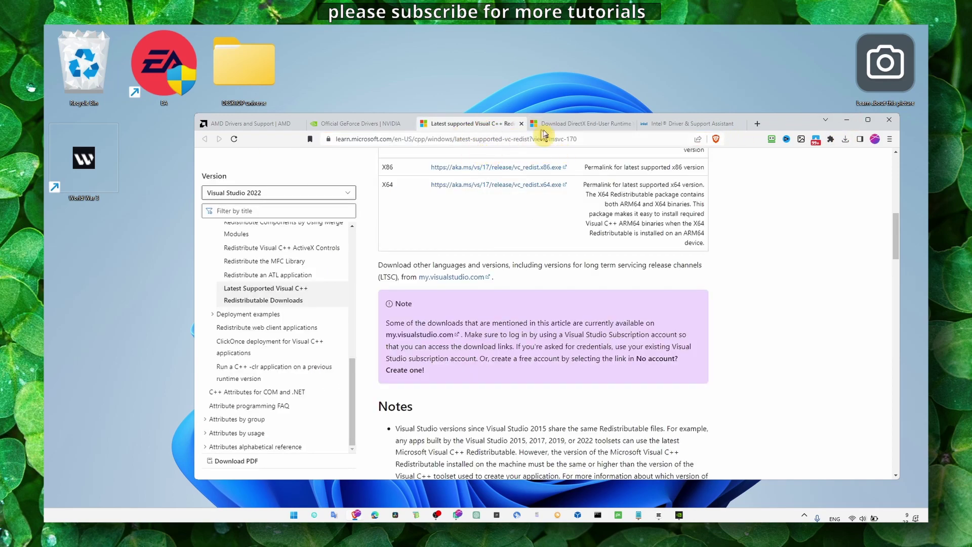
click(572, 124)
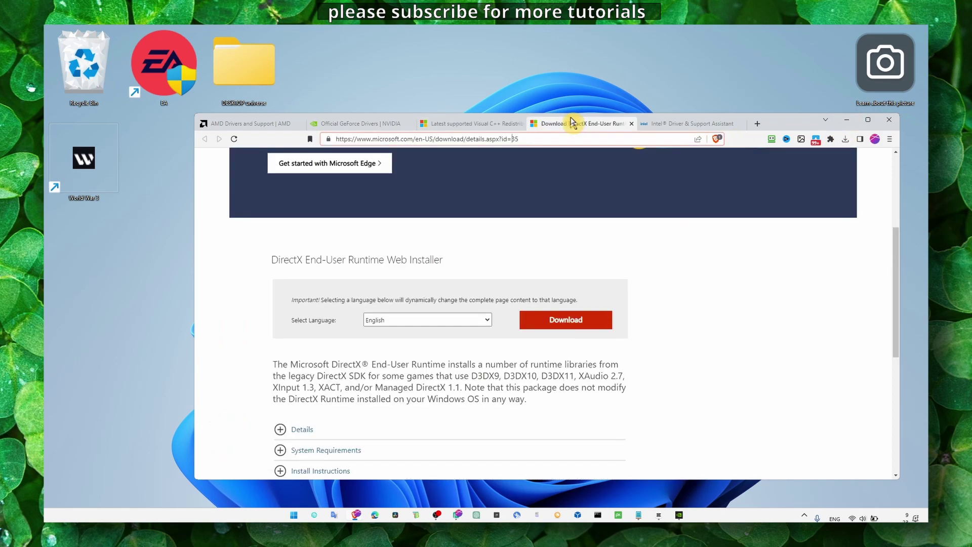
Step: Minimize the Brave window so only the desktop remains
click(846, 120)
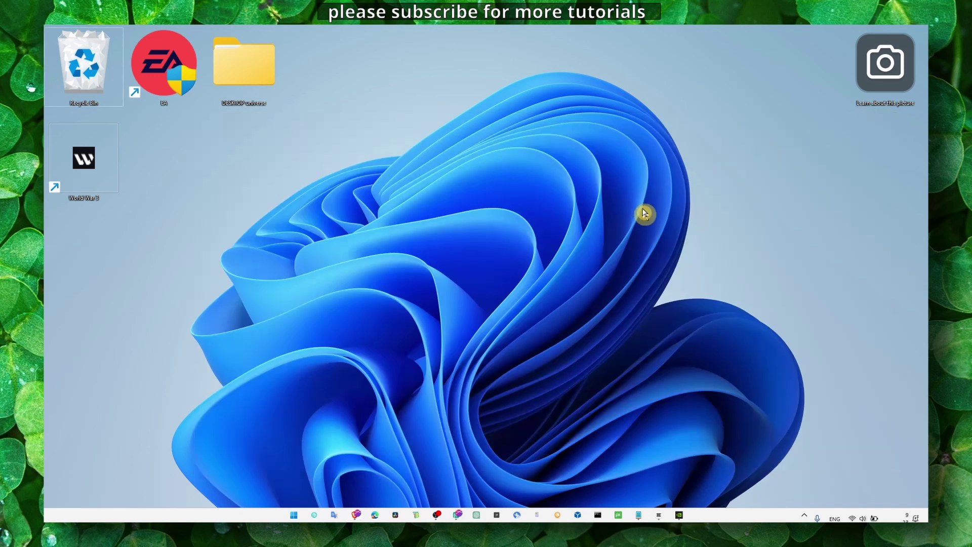